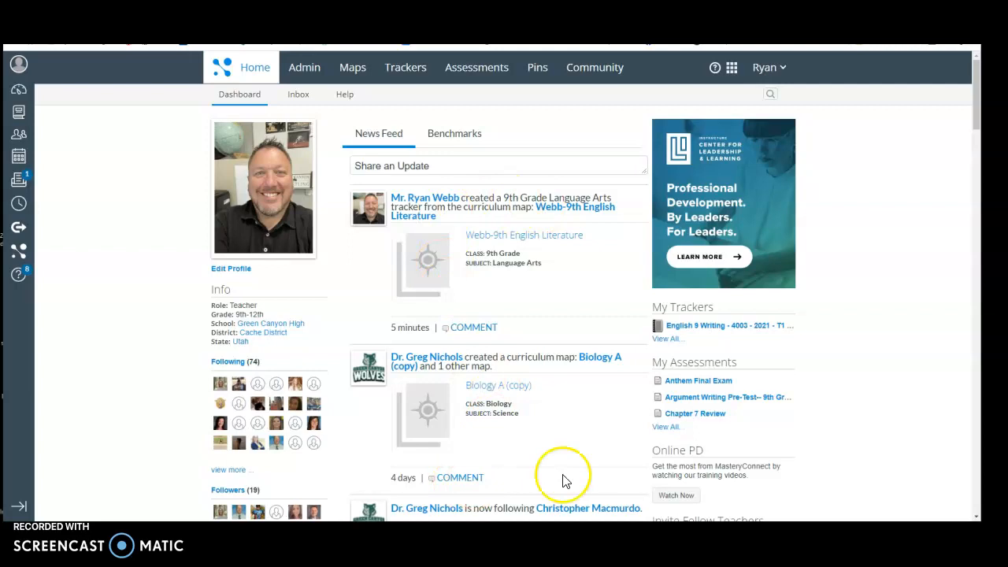
Step: Start a new tracker from the Green Canyon High School 9th English Curriculum Map
click(585, 211)
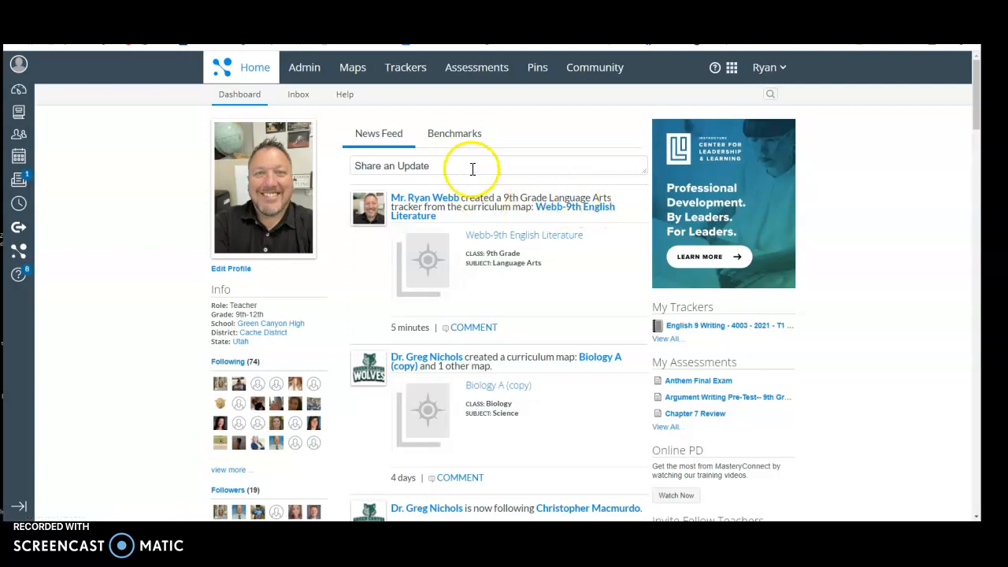
click(342, 79)
click(354, 74)
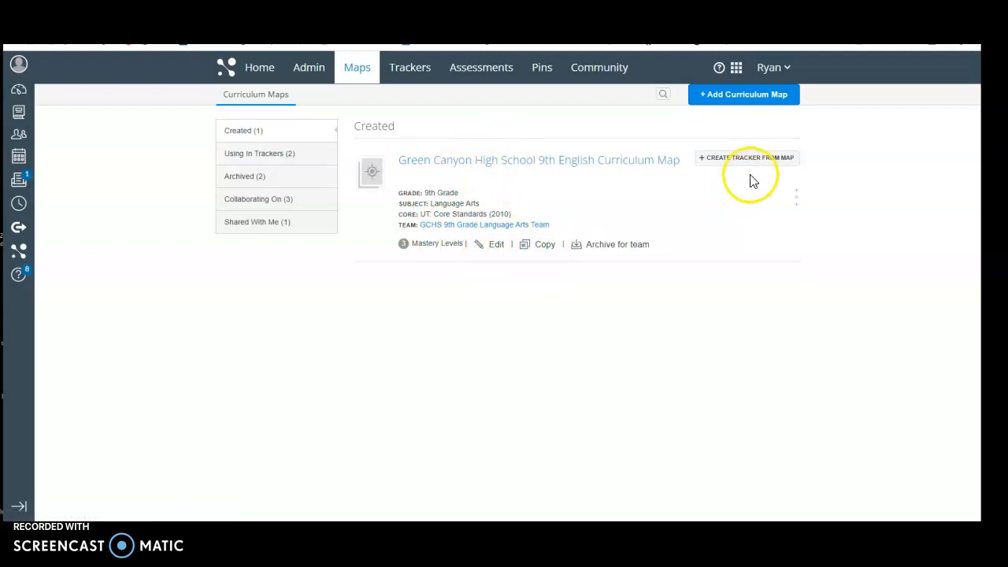
click(717, 167)
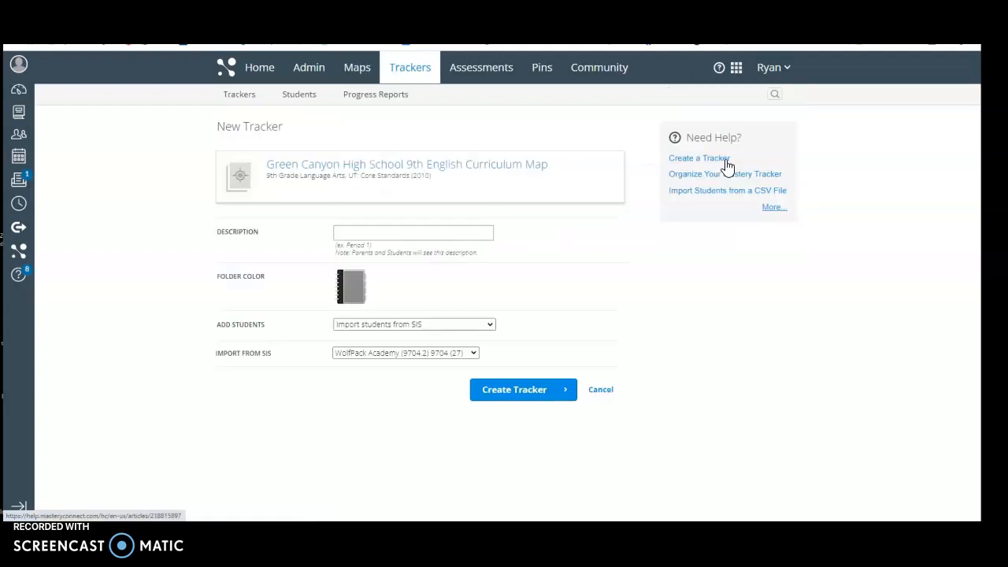
click(749, 179)
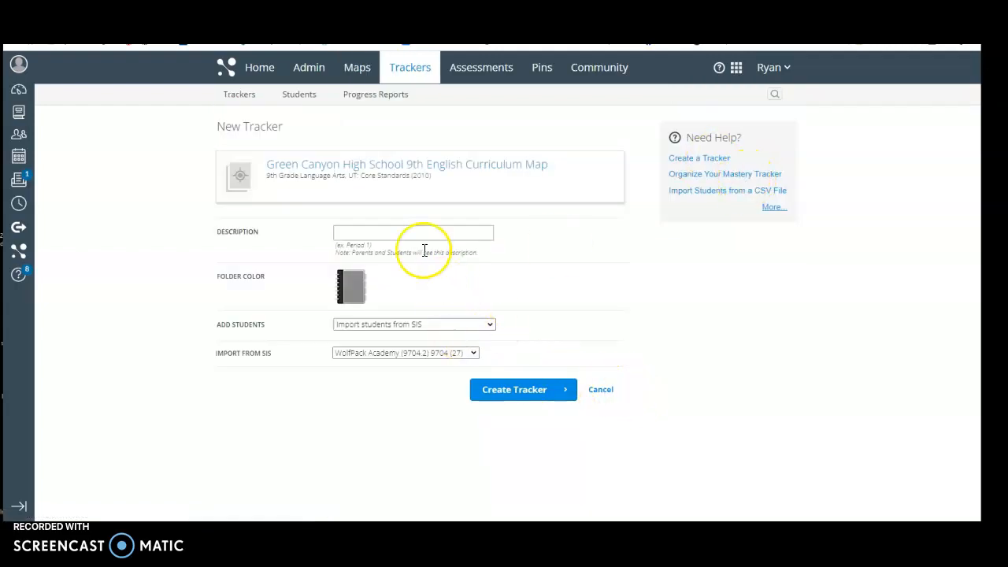
Step: Describe the new tracker as "1st Trimester 9th English Writing" and give it a green folder color
click(351, 232)
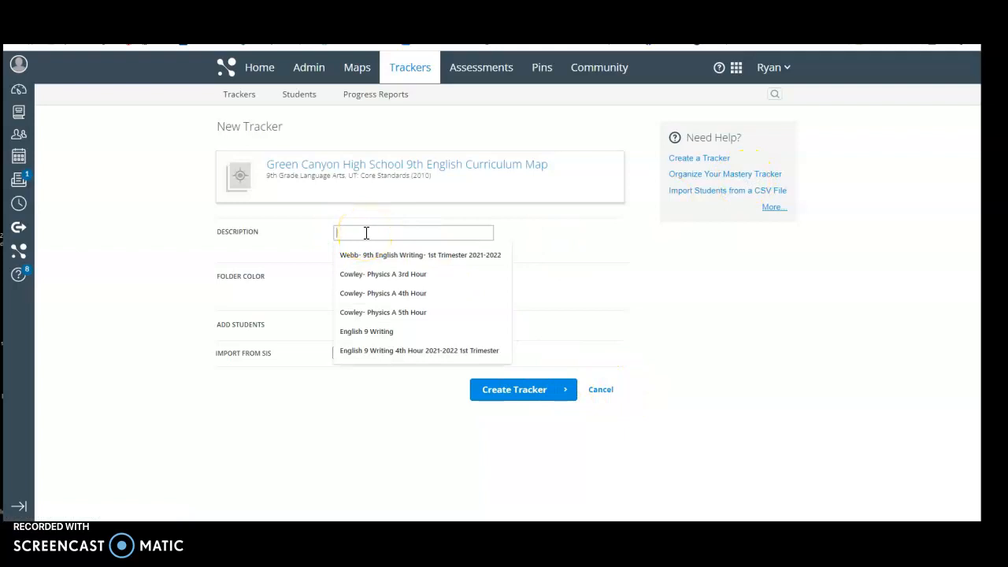
text(1st)
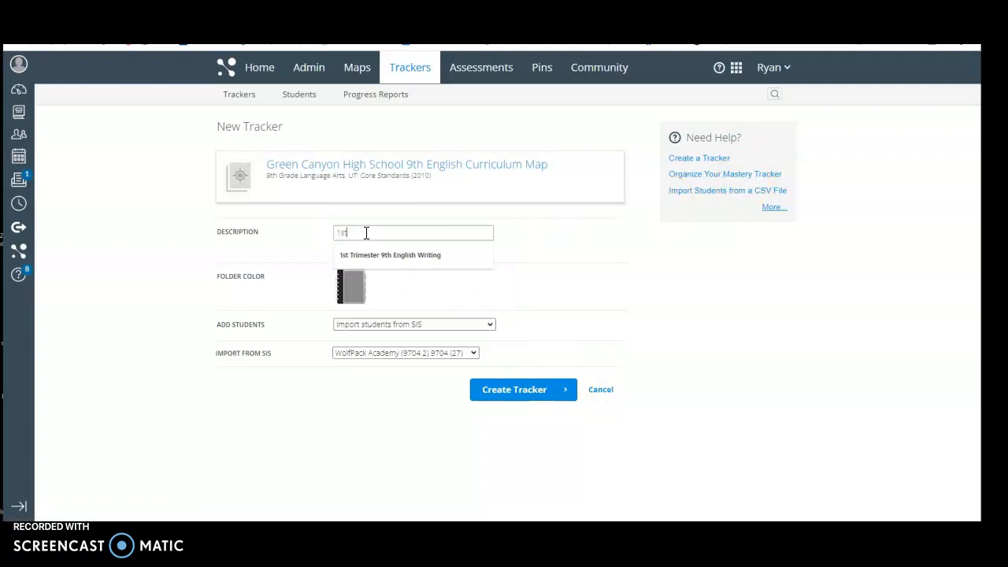
click(386, 255)
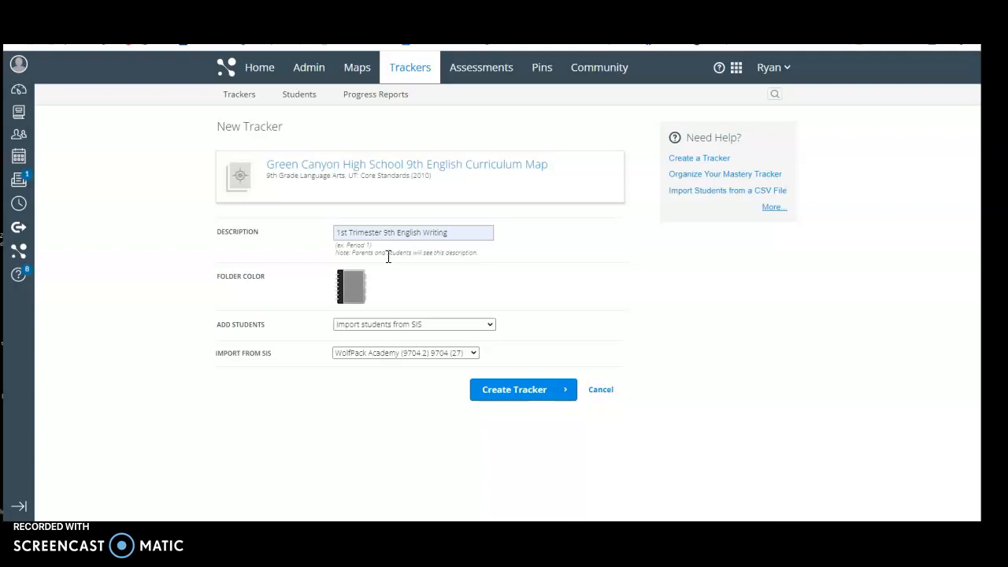
click(351, 285)
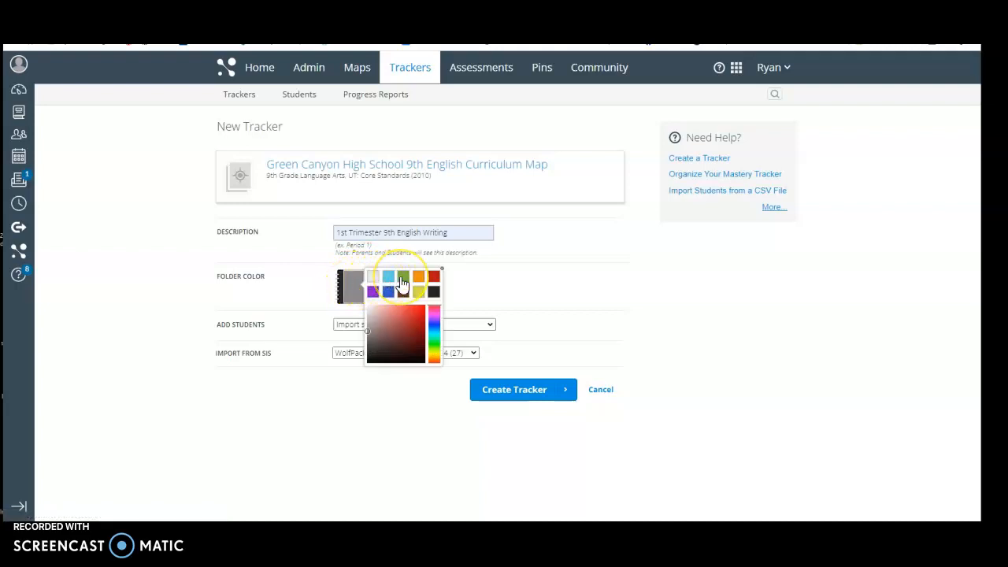
click(403, 277)
click(603, 272)
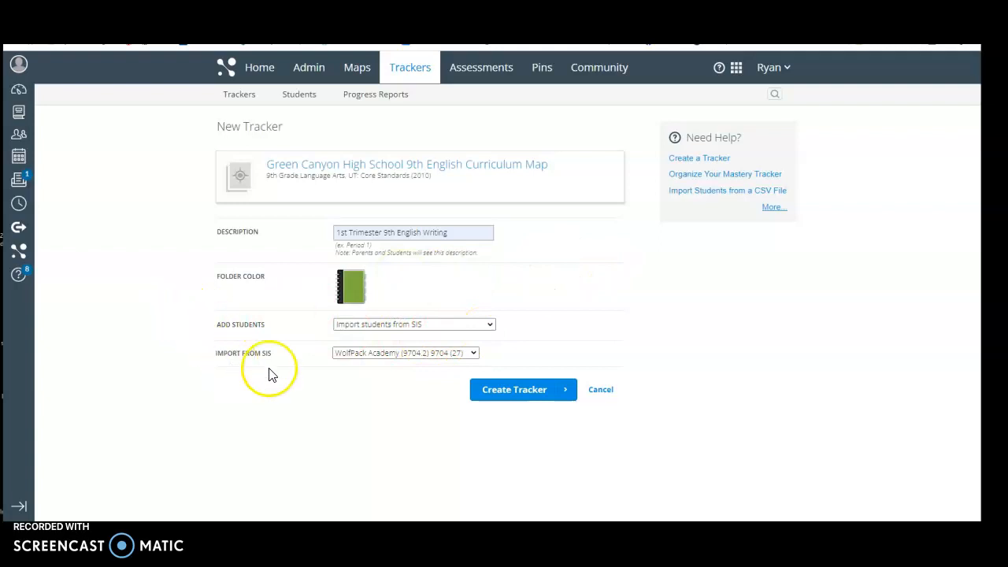
Step: Create the tracker with students imported from the SIS section English 9 Writing (4003.7) 4003
click(477, 332)
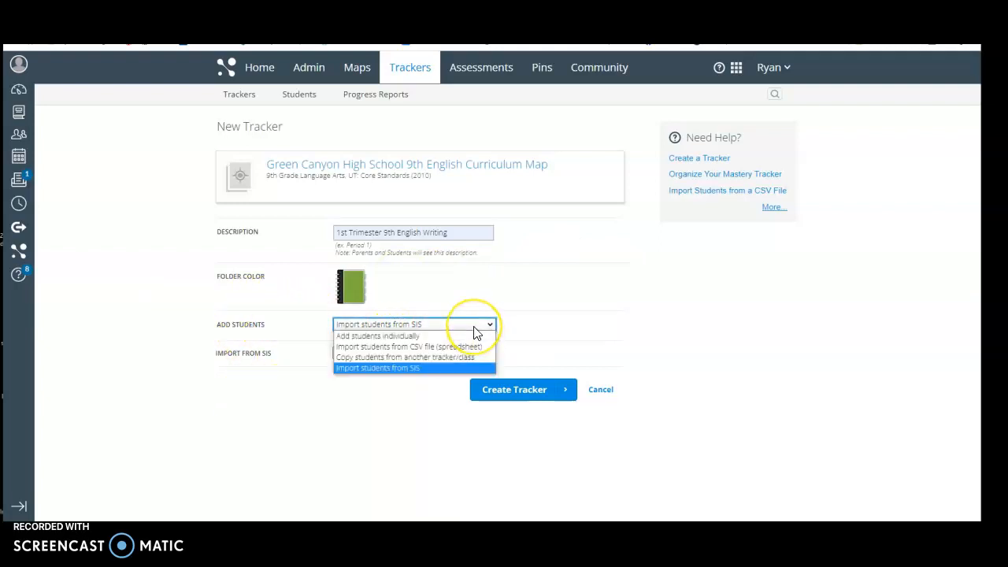
click(385, 368)
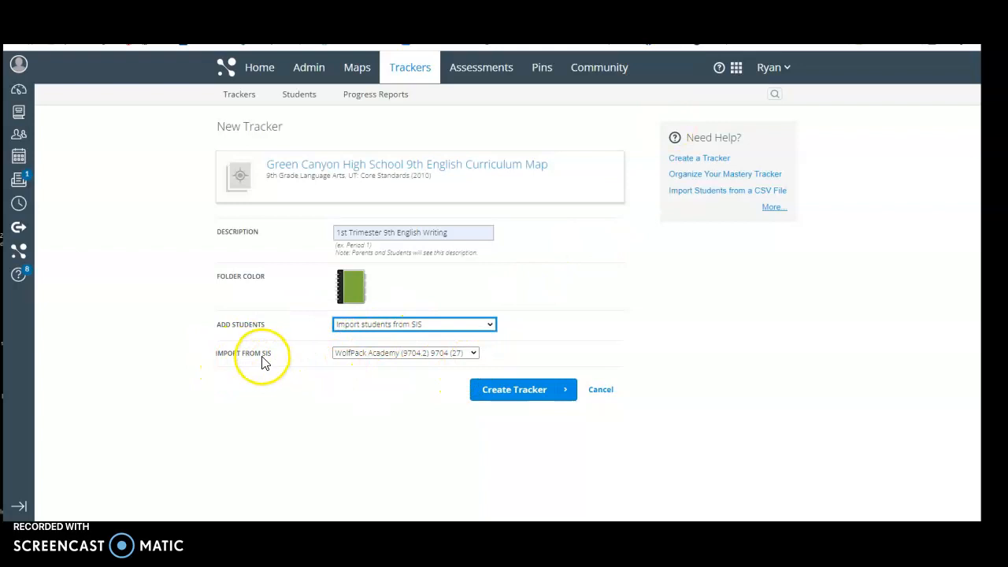
click(474, 355)
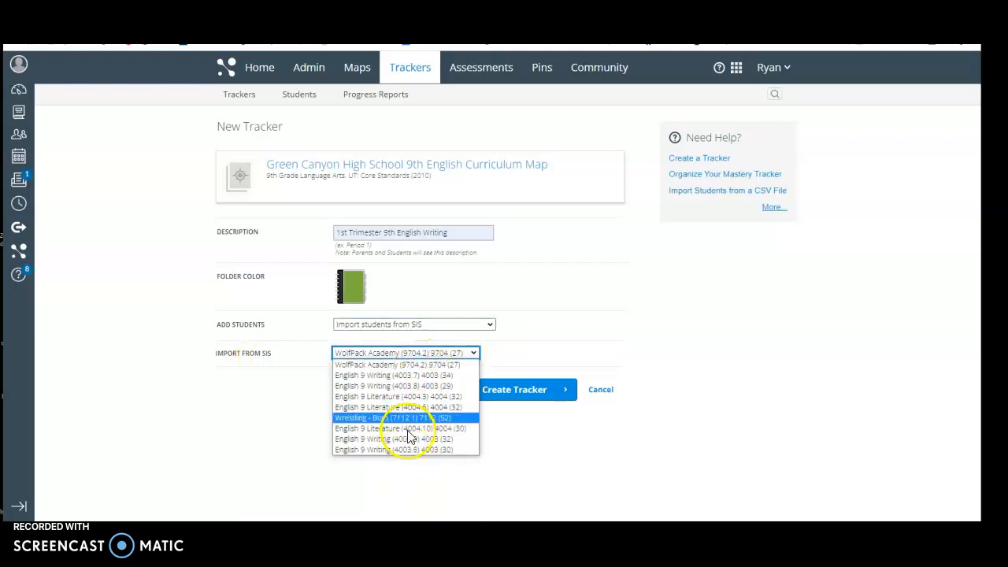
click(380, 376)
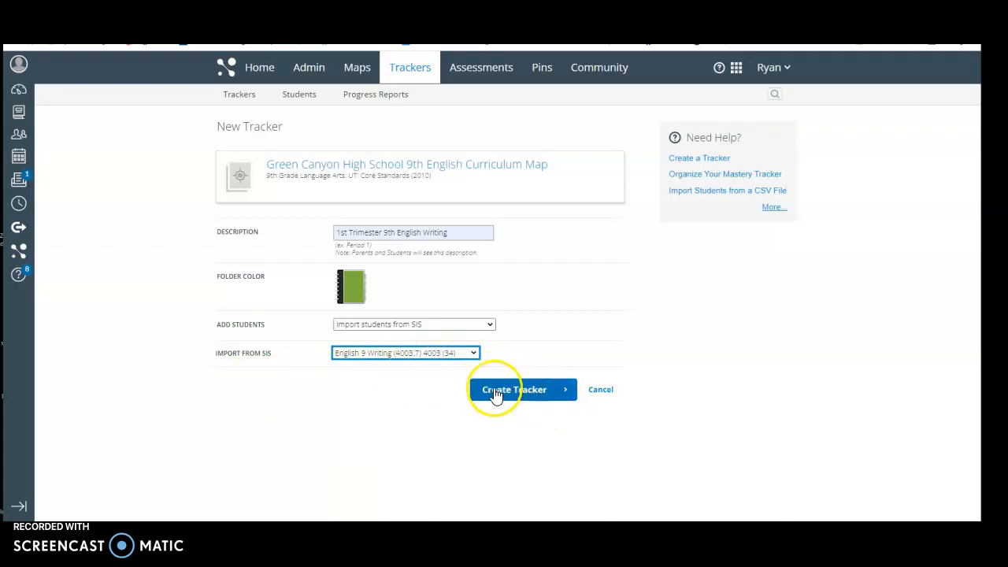
click(473, 353)
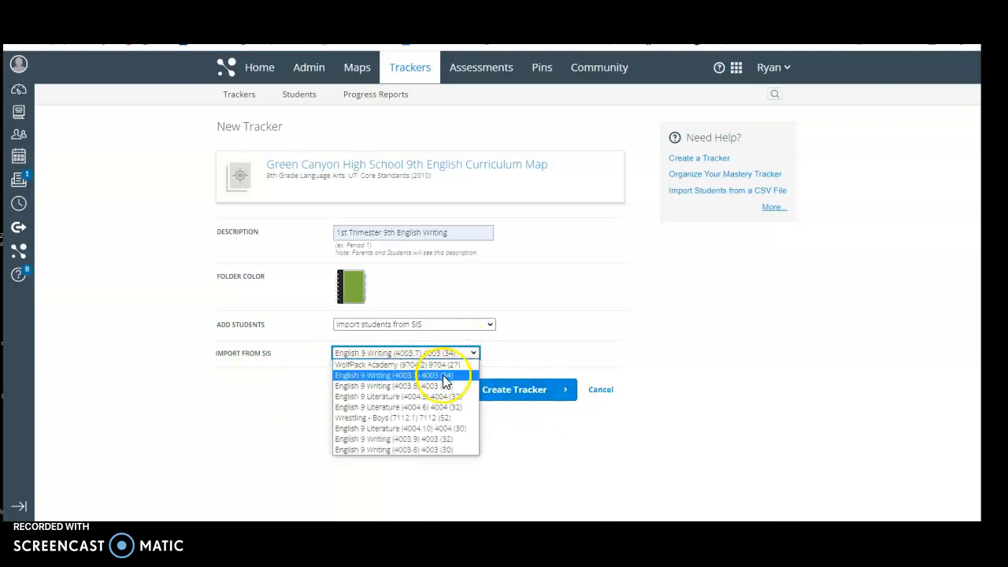
click(446, 378)
click(529, 390)
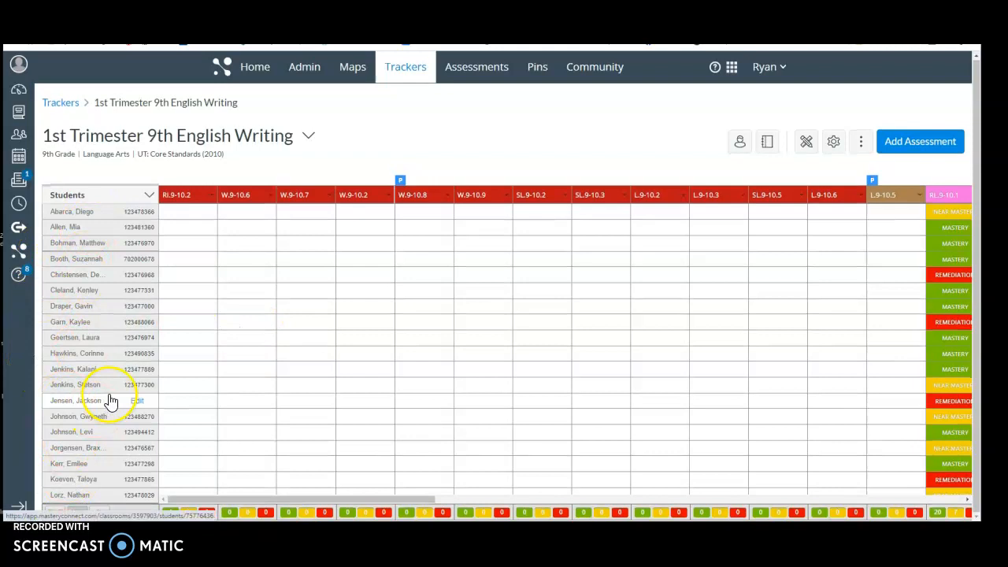
scroll(193, 320, down, 3)
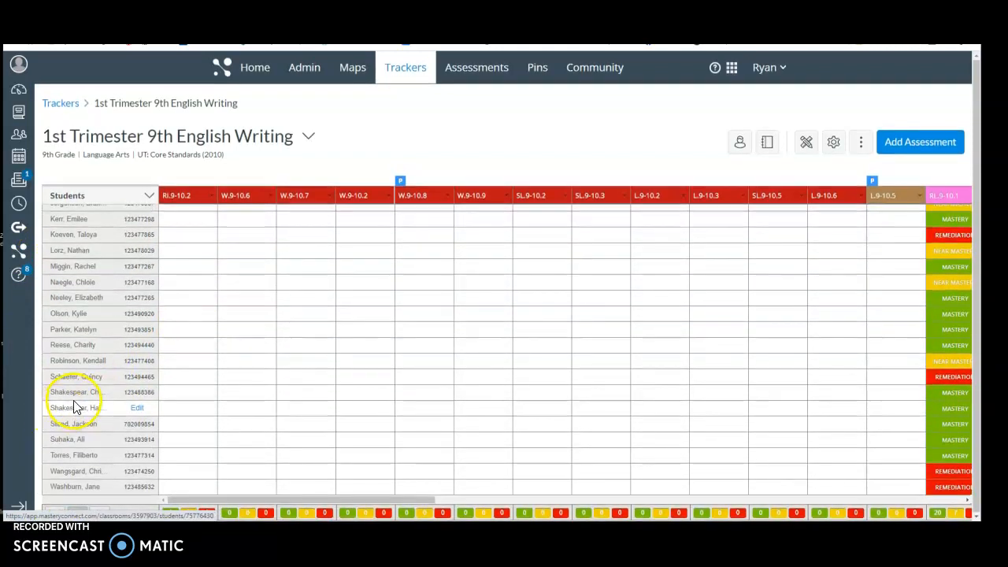
scroll(234, 257, up, 3)
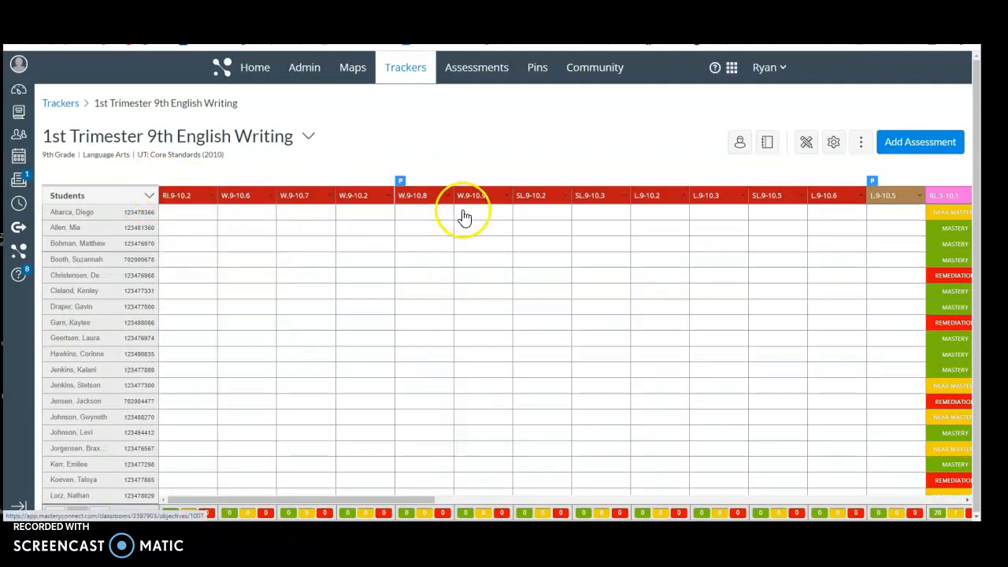
mouse_move(887, 205)
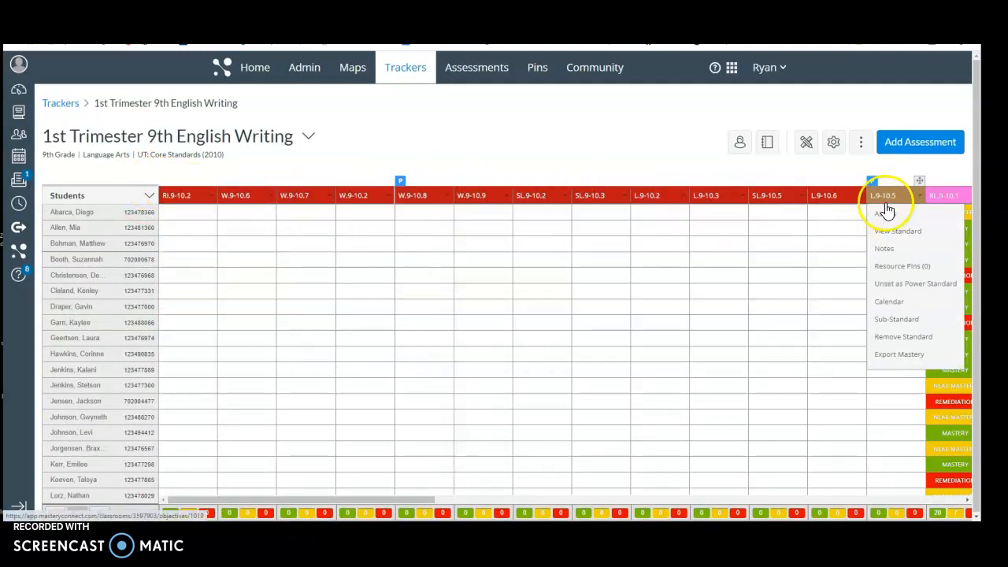
mouse_move(281, 199)
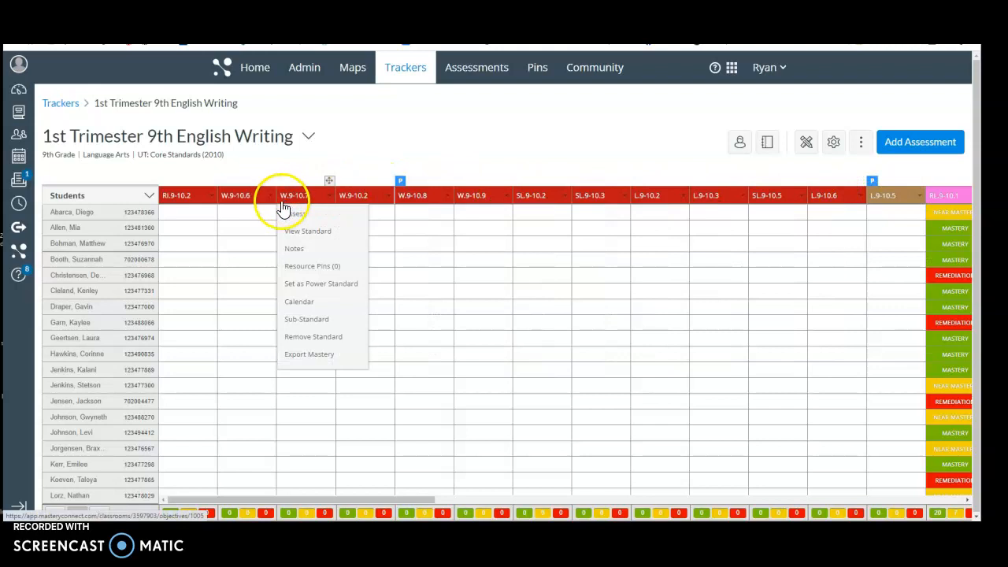
mouse_move(196, 203)
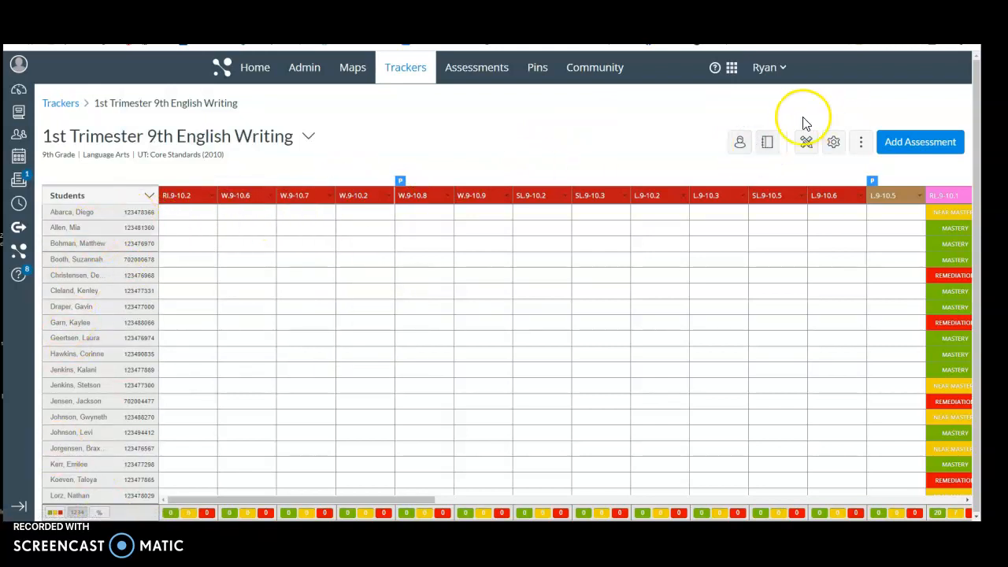
Step: Hide all curriculum units and the unassigned standards from the tracker's display
click(766, 143)
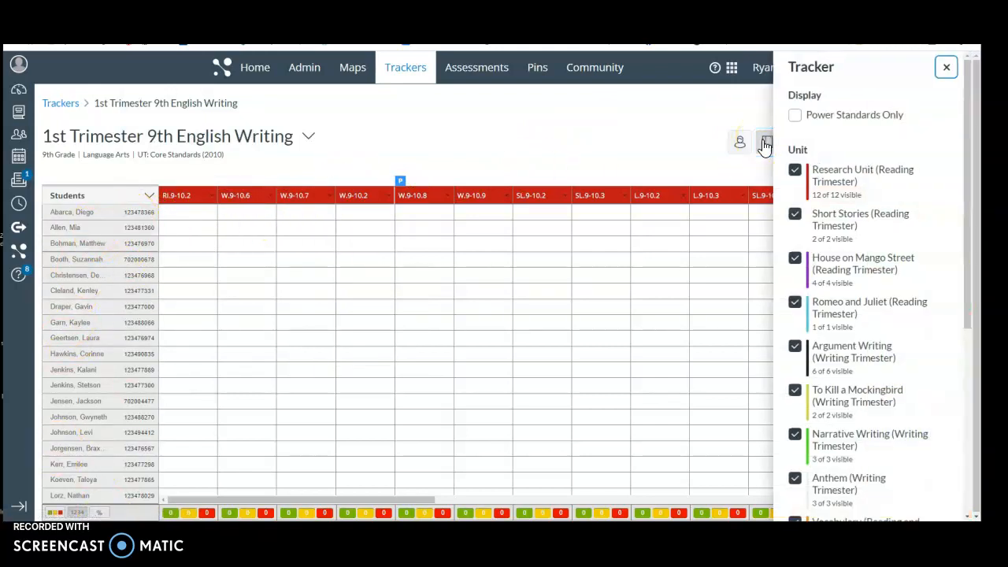
click(797, 174)
click(795, 216)
click(795, 304)
click(795, 347)
click(795, 390)
scroll(793, 410, down, 2)
click(794, 275)
click(795, 319)
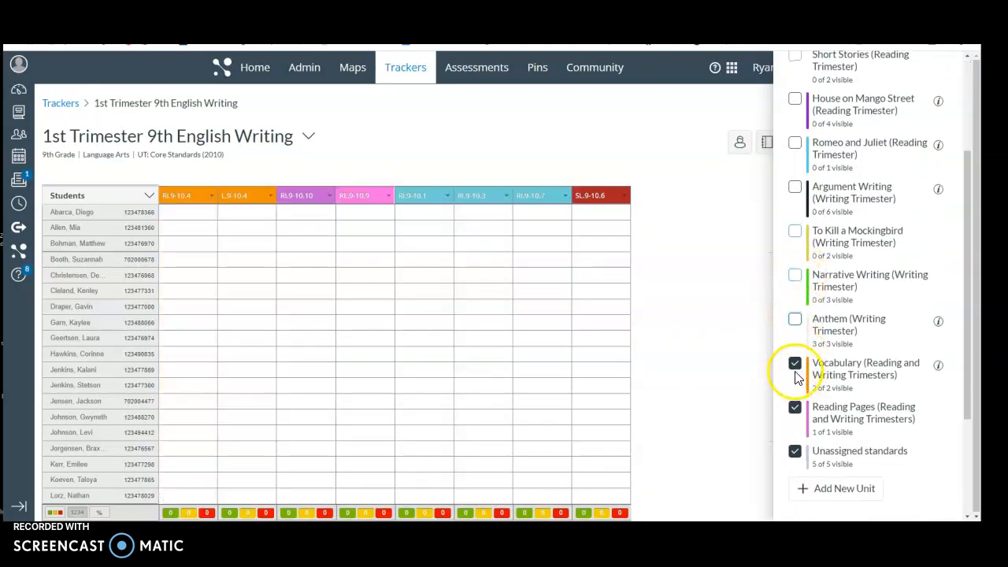
click(795, 364)
click(795, 407)
click(794, 451)
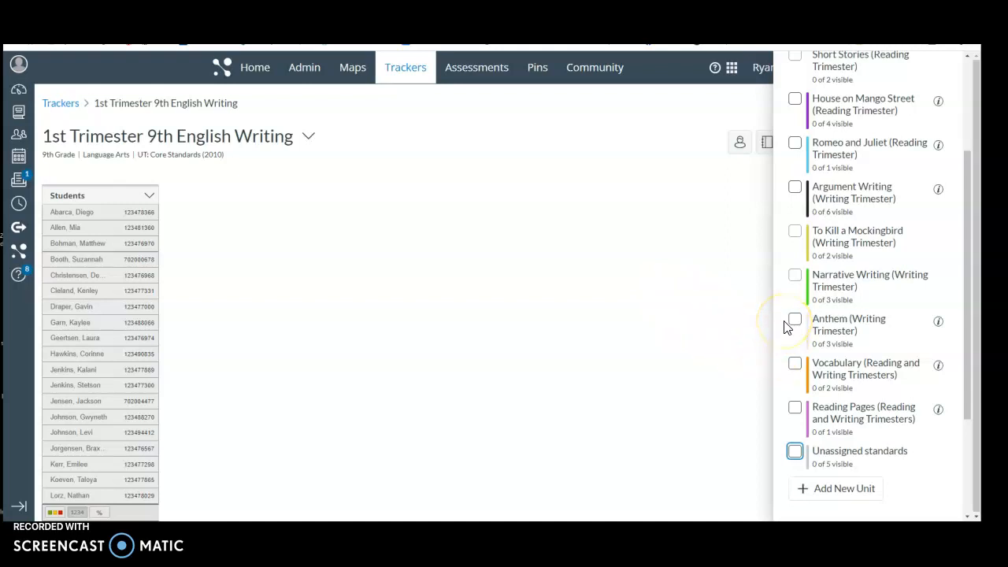
Step: Show only the To Kill a Mockingbird (Writing Trimester) unit in the tracker
scroll(819, 382, up, 3)
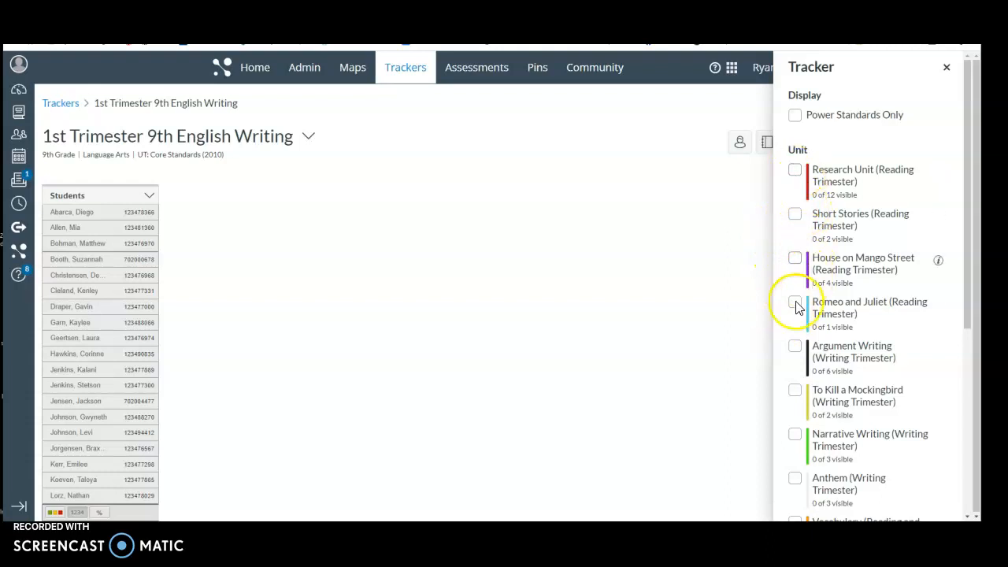
scroll(777, 308, down, 1)
scroll(777, 308, down, 1)
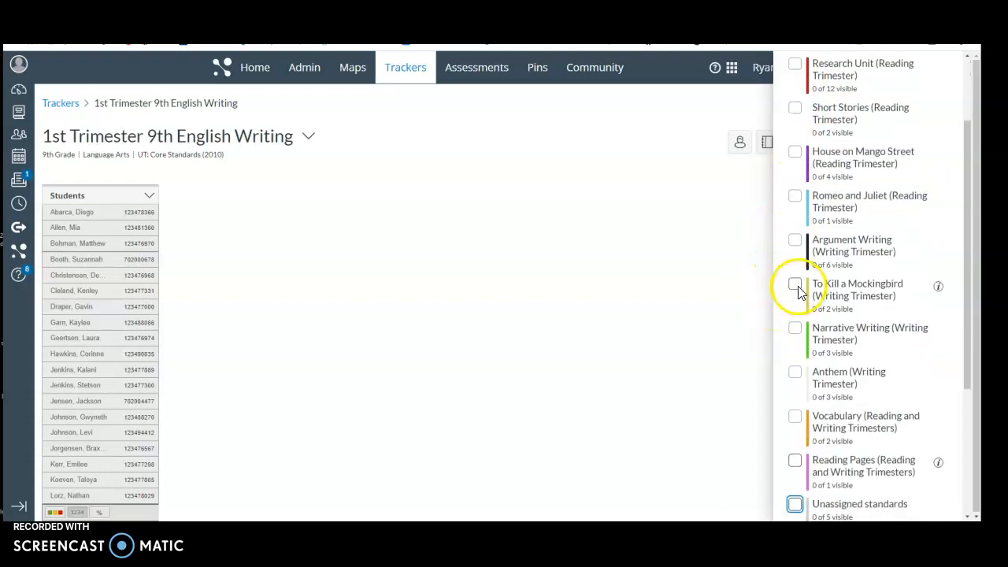
click(796, 286)
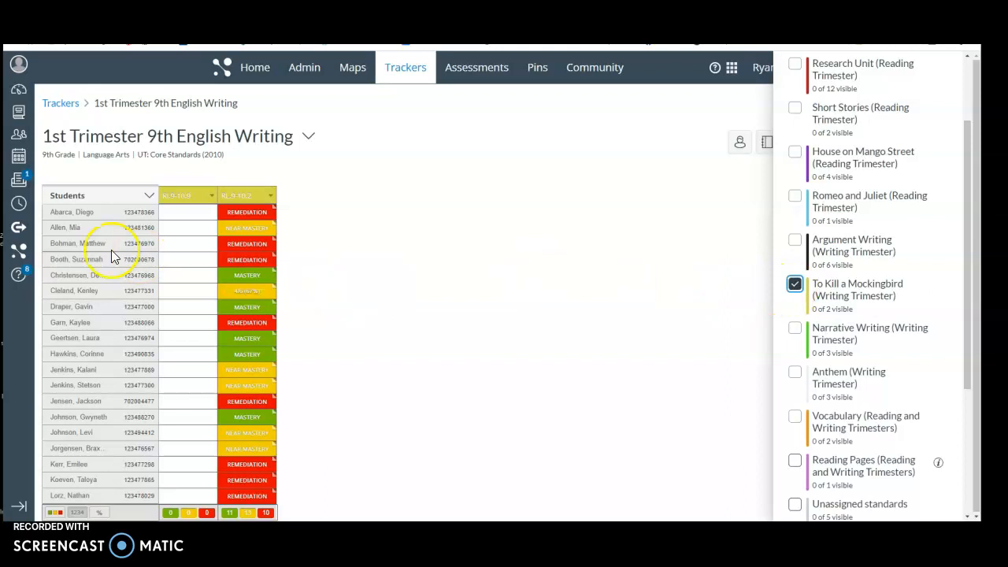
Step: Examine the options of the two To Kill a Mockingbird standards and the students' mastery levels, with the unit settings closed
click(236, 195)
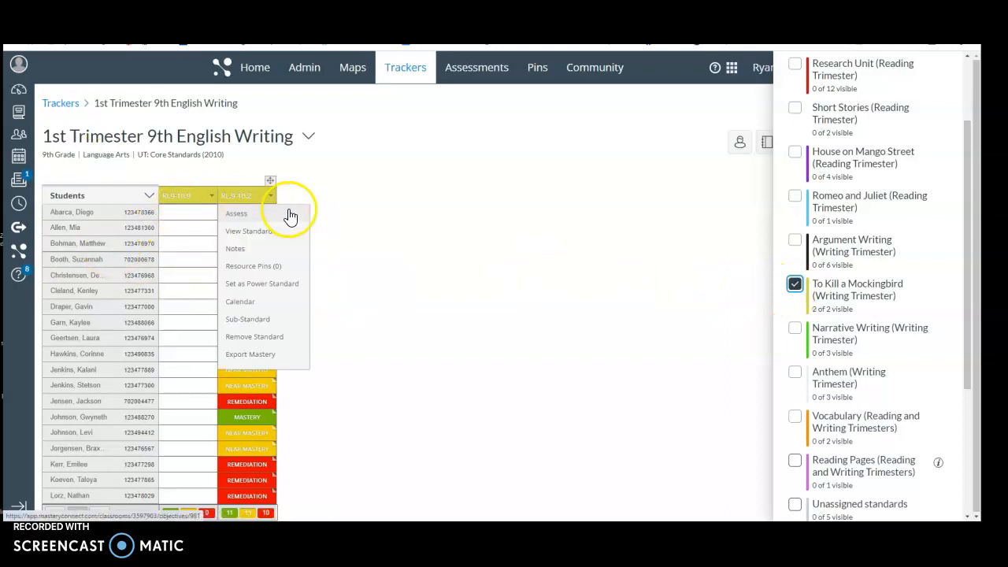
click(191, 196)
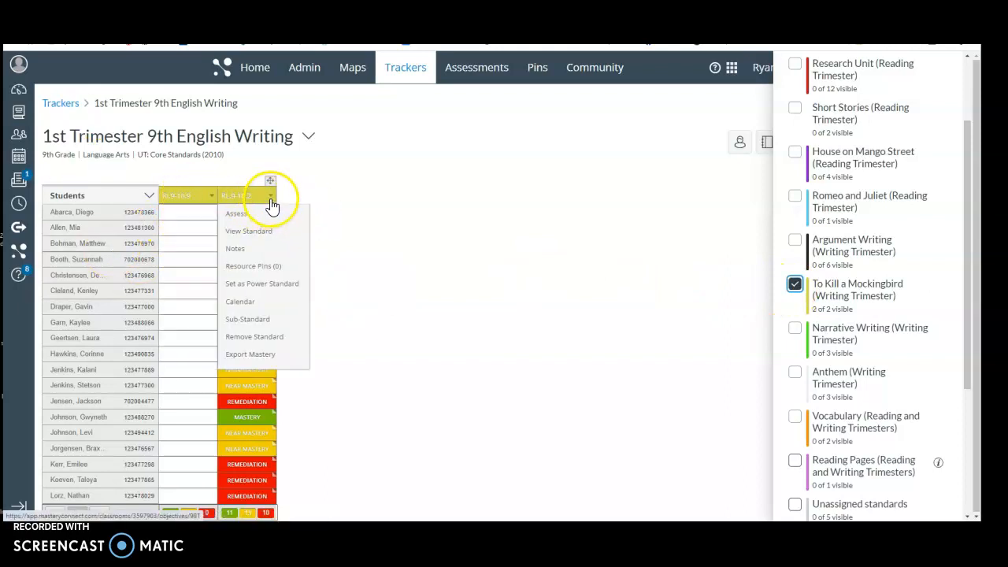
click(234, 198)
click(160, 201)
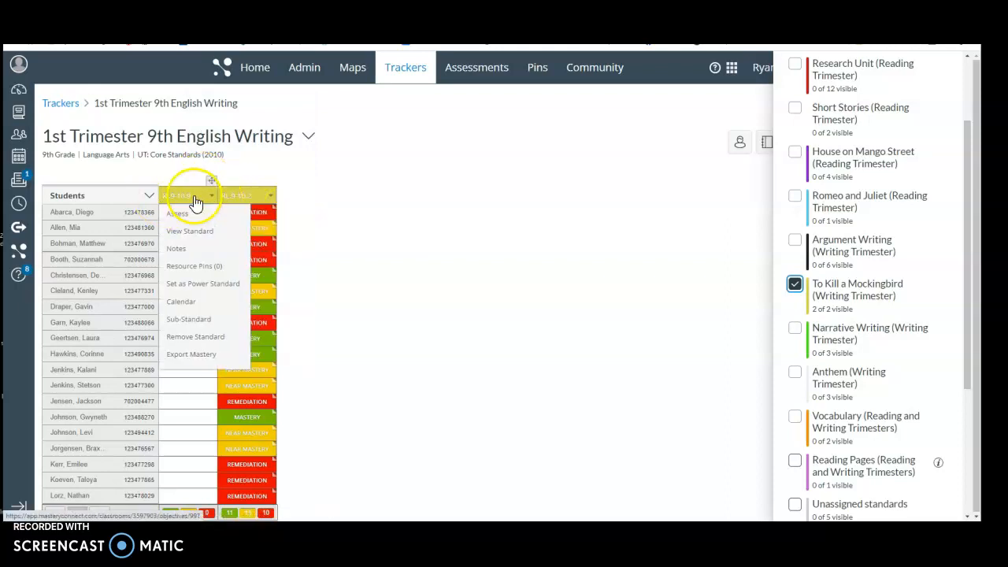
click(242, 195)
click(213, 199)
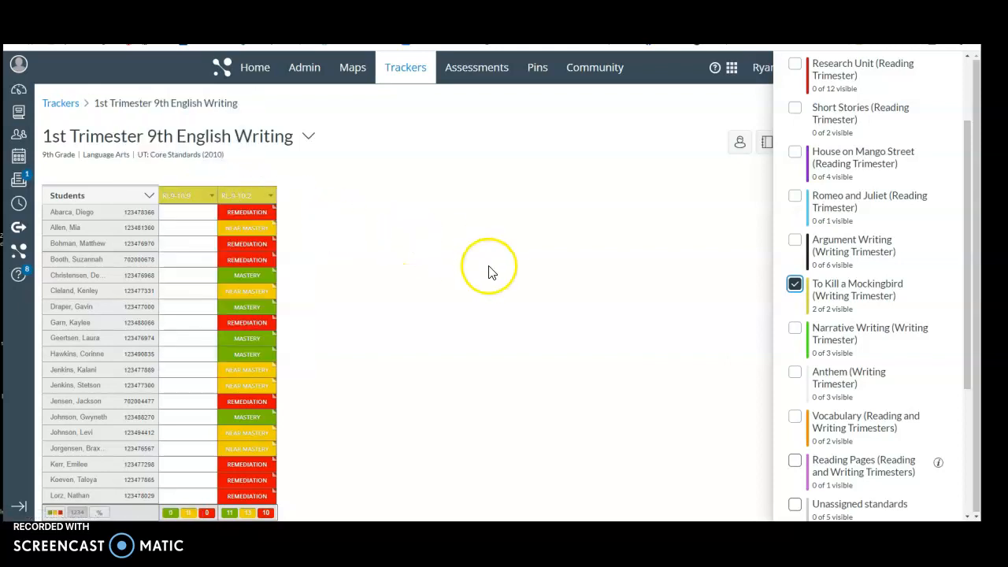
click(451, 259)
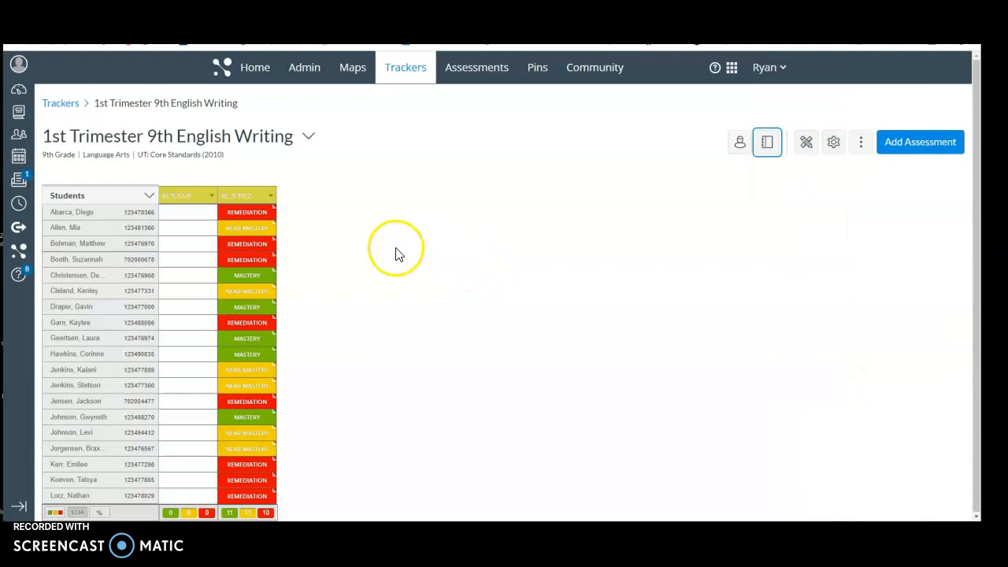
mouse_move(233, 193)
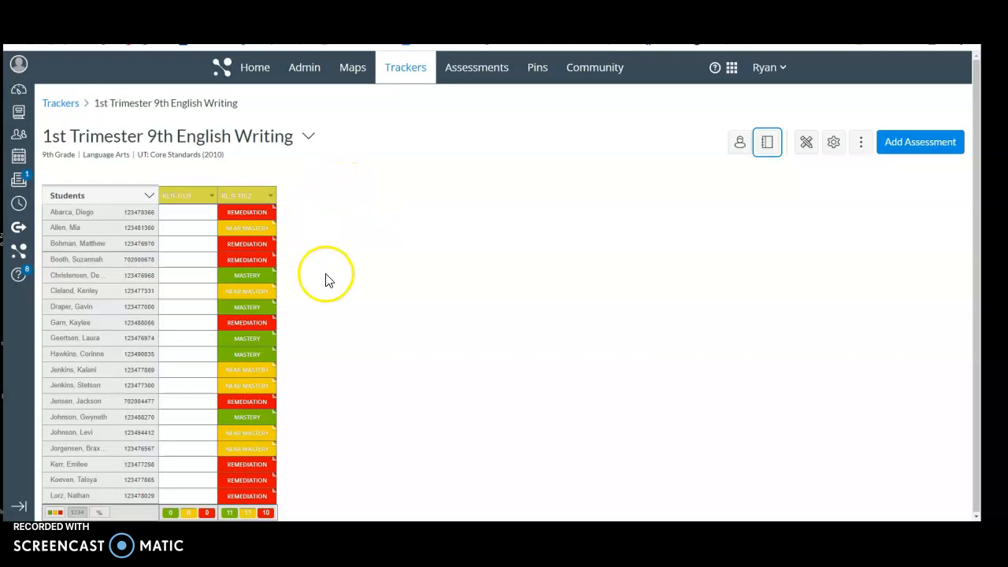
scroll(339, 321, down, 3)
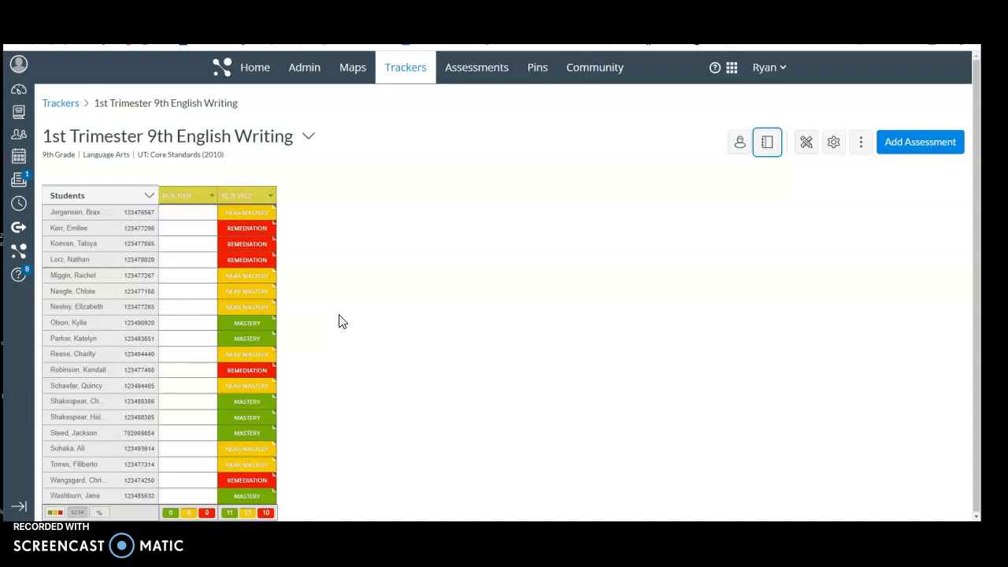
click(272, 197)
click(390, 292)
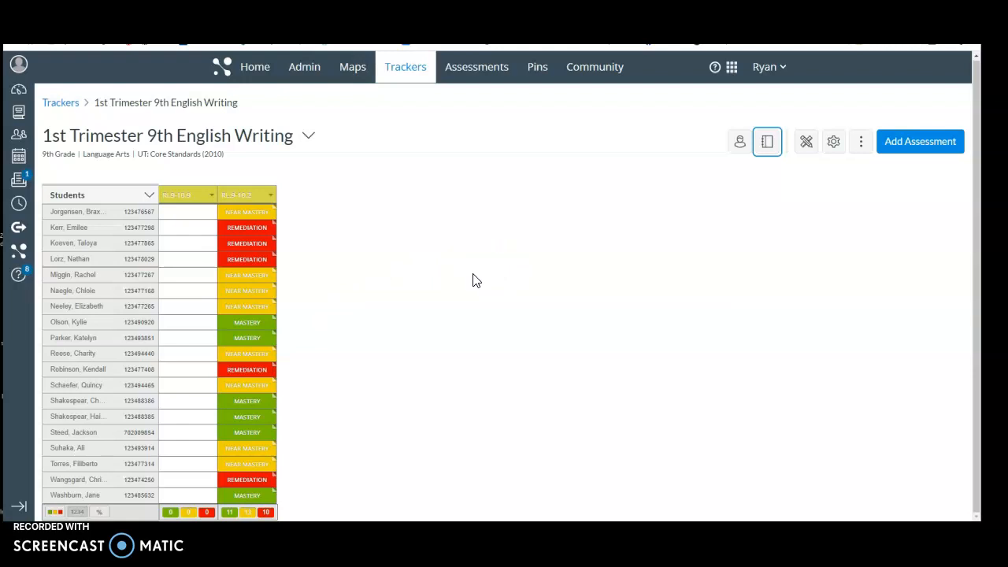
Step: Replace To Kill a Mockingbird in the tracker display with the Research Unit, Short Stories, House on Mango Street, and Romeo and Juliet reading units
click(355, 73)
click(776, 157)
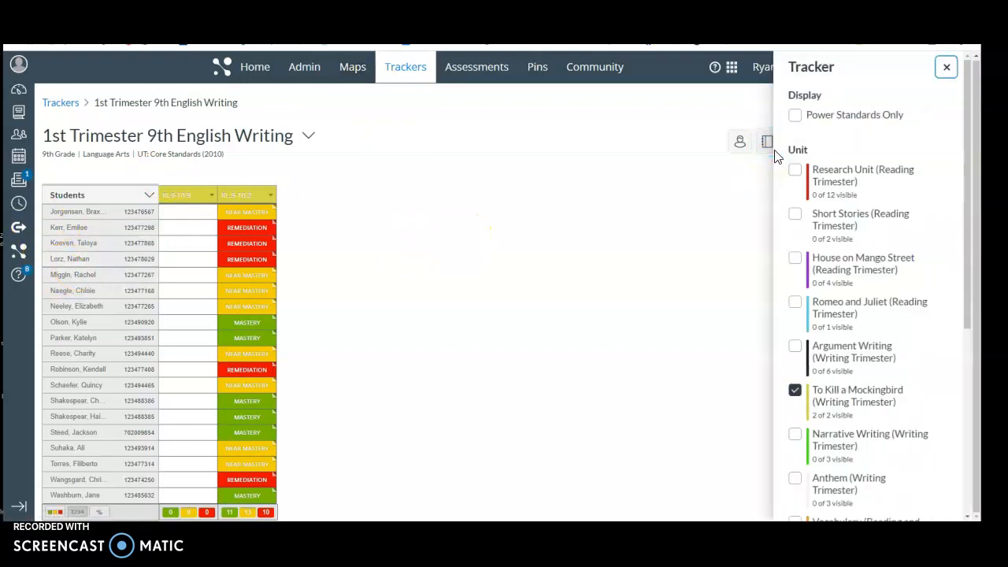
click(796, 390)
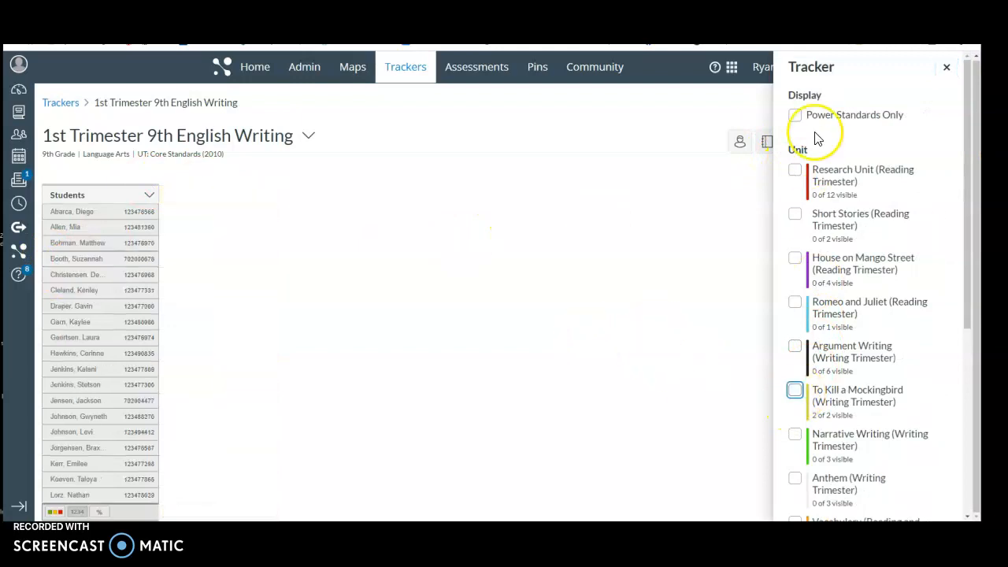
click(795, 171)
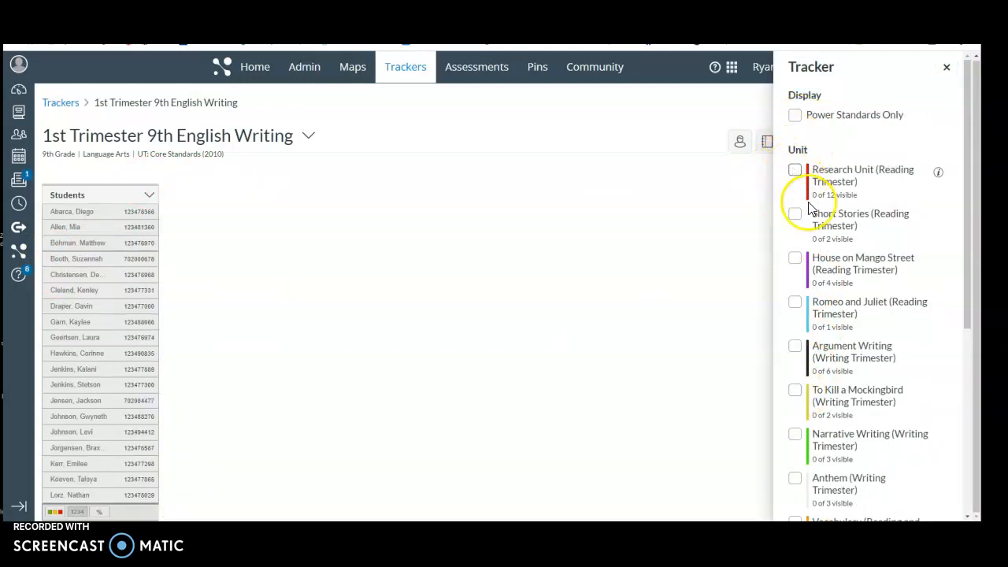
click(795, 213)
click(794, 258)
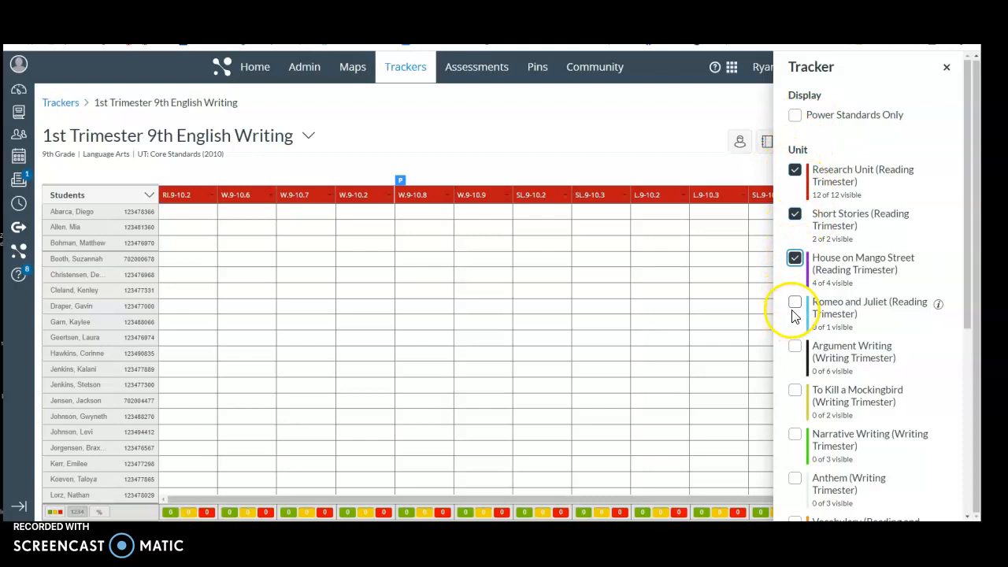
click(795, 301)
Step: Show the Argument Writing, To Kill a Mockingbird, Narrative Writing, and Anthem units of the Writing Trimester as well
click(795, 346)
click(795, 391)
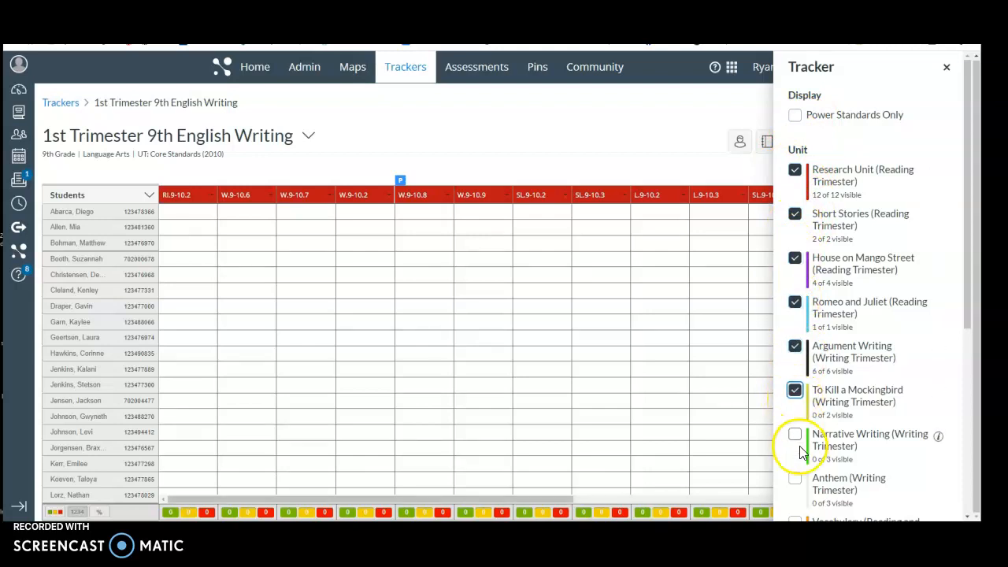
click(795, 434)
click(795, 478)
Step: Show the Vocabulary and Reading Pages units and the unassigned standards, and close the tracker display settings
scroll(799, 448, down, 3)
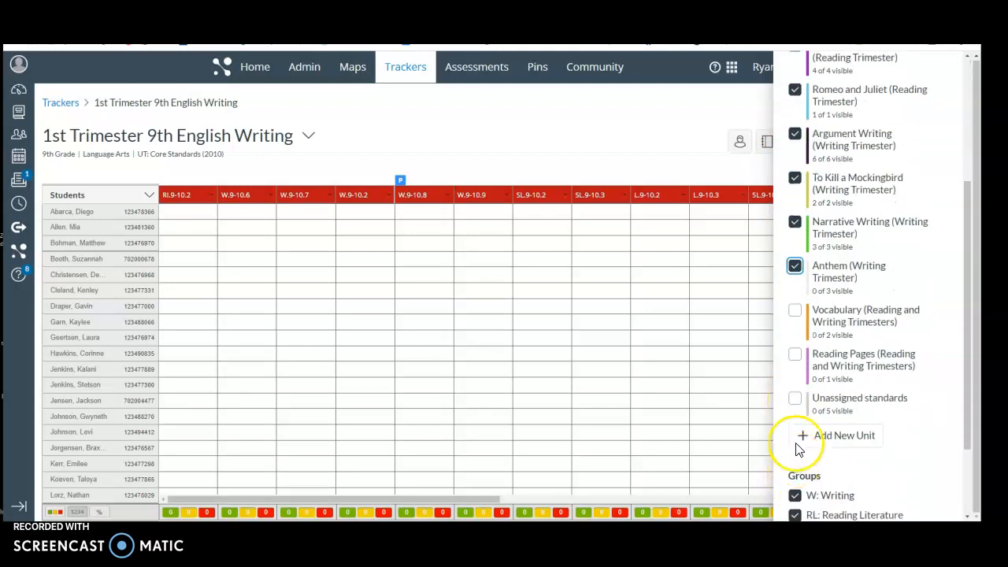
click(794, 310)
click(795, 355)
click(795, 399)
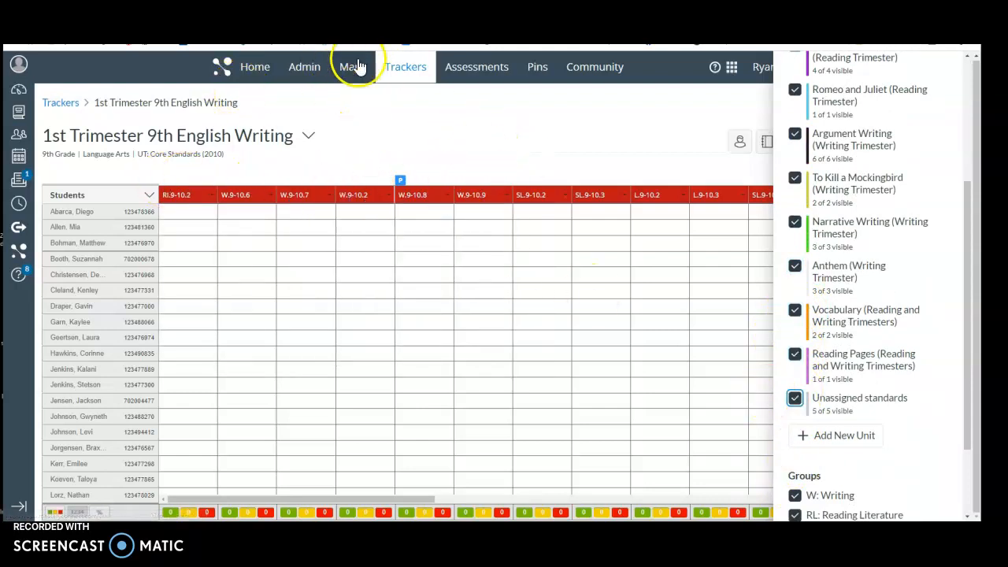
click(432, 135)
mouse_move(490, 250)
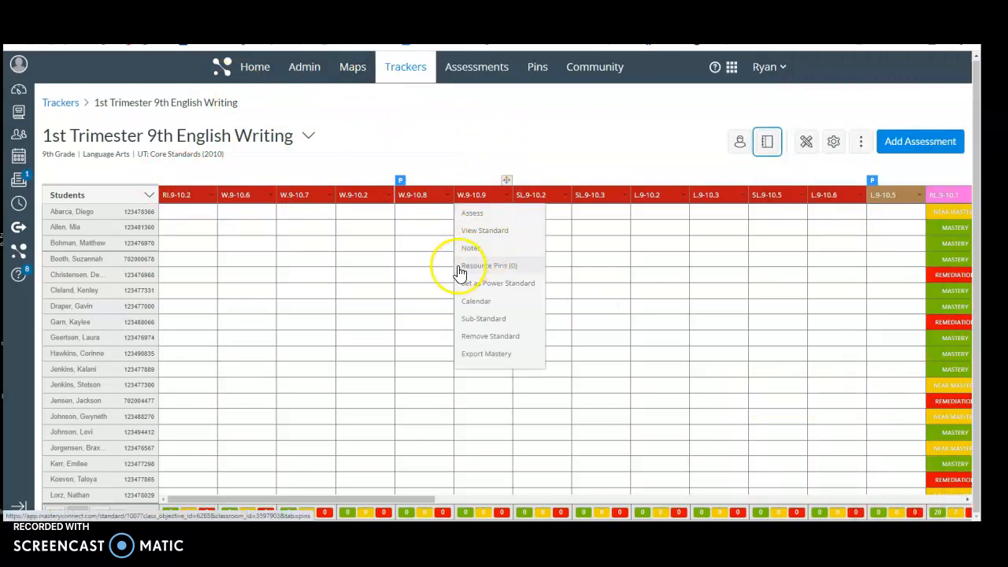
drag(295, 502, 246, 482)
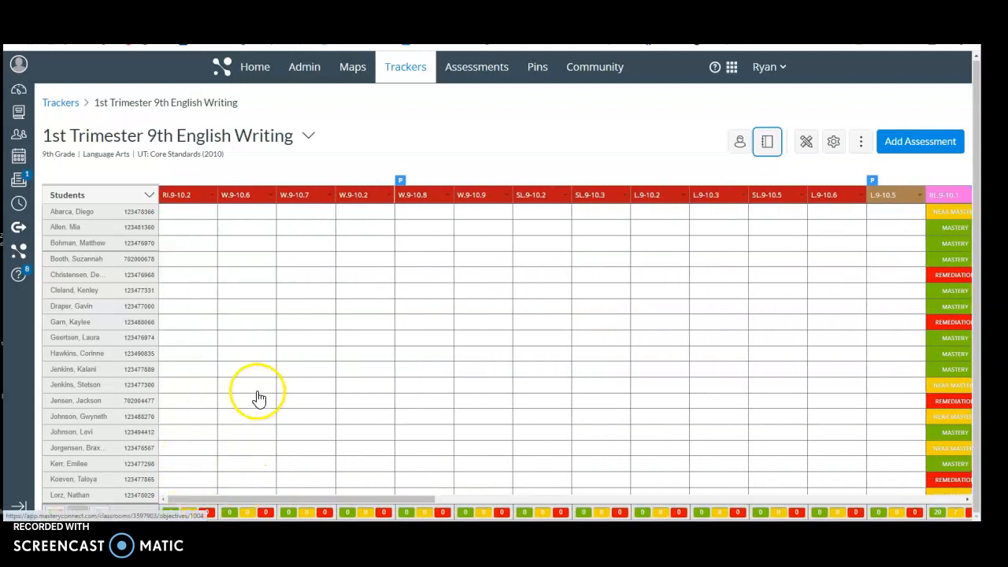